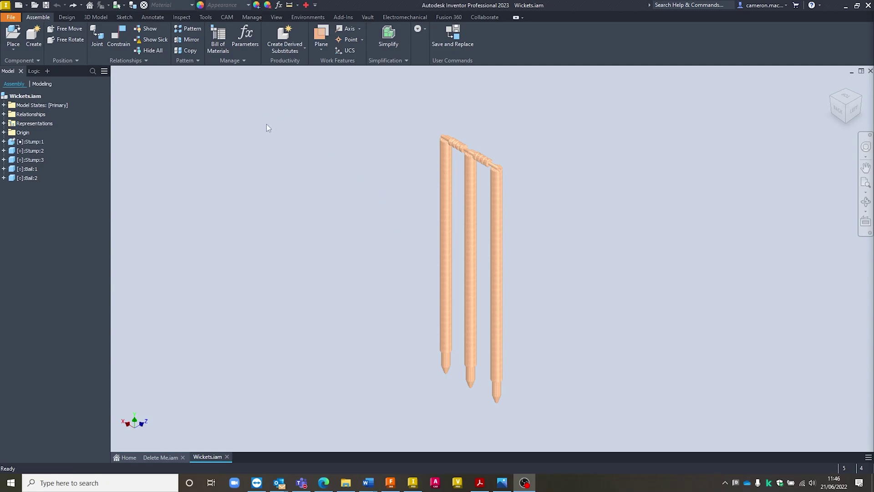
# Step: Create an iAssembly from Wickets and move the author table clear of the model
pyautogui.click(255, 18)
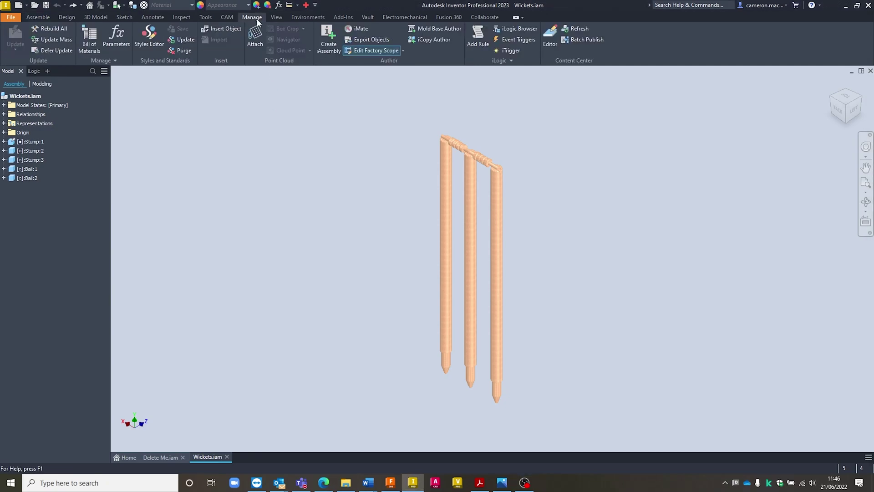
pyautogui.click(332, 41)
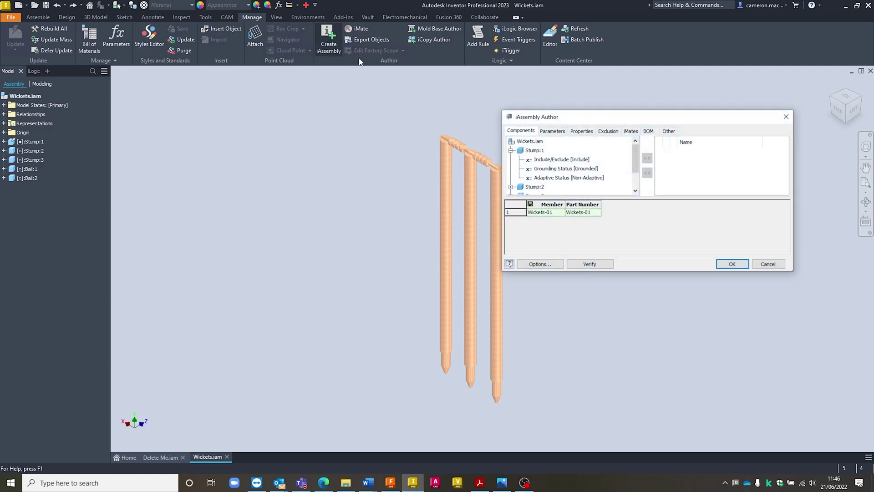
pyautogui.moveTo(544, 119); pyautogui.dragTo(592, 104)
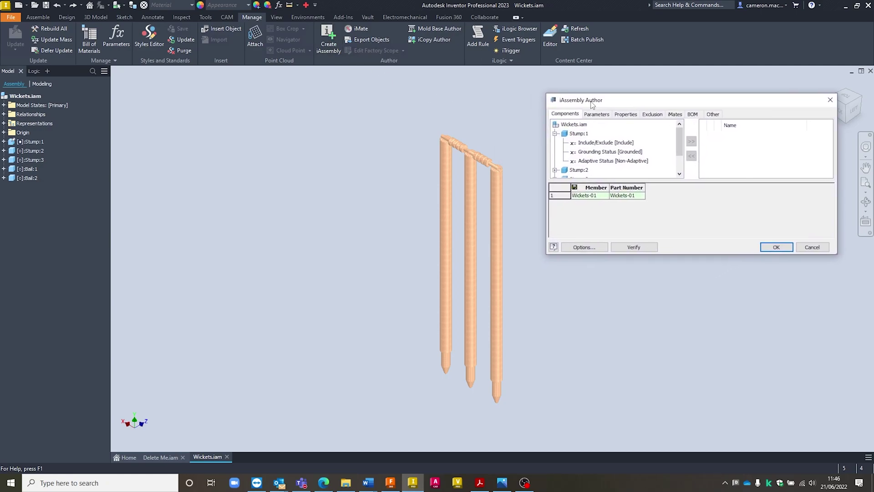
pyautogui.moveTo(366, 200); pyautogui.dragTo(266, 200, button='middle')
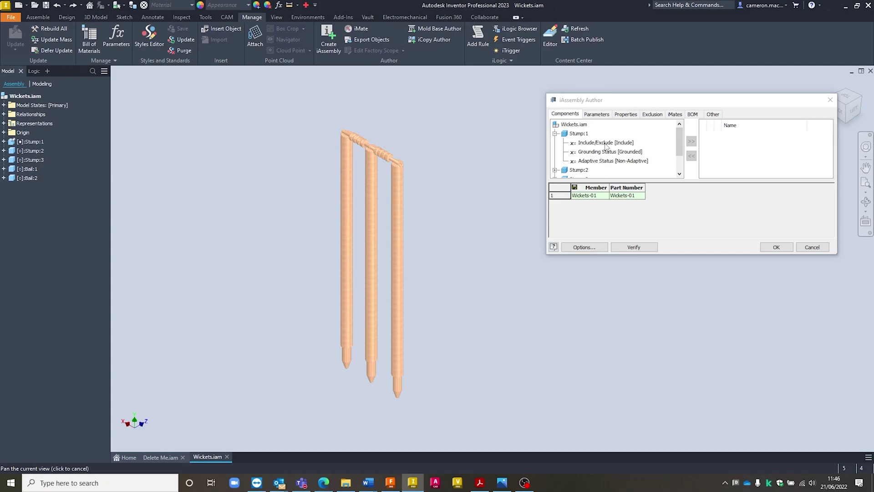
# Step: Add Stump:2 Include/Exclude and Stump:3 Include/Exclude as columns in the iAssembly table
pyautogui.scroll(-1, 602, 151)
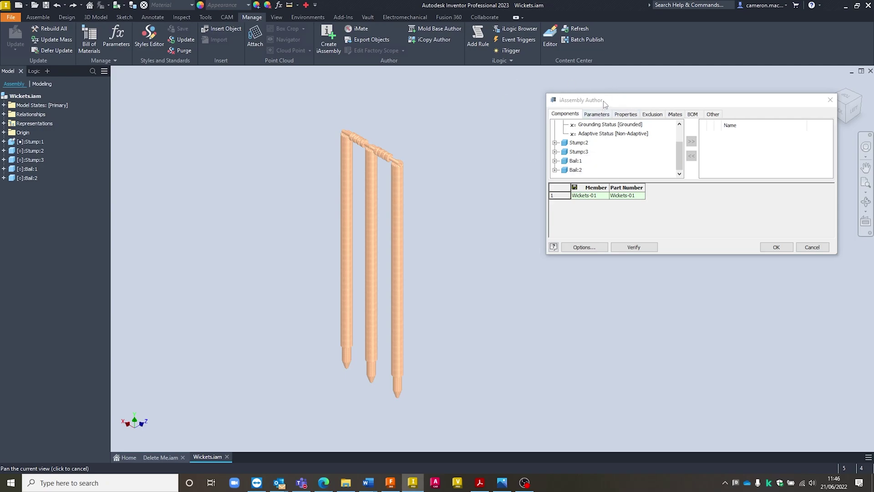
pyautogui.moveTo(605, 105); pyautogui.dragTo(598, 104)
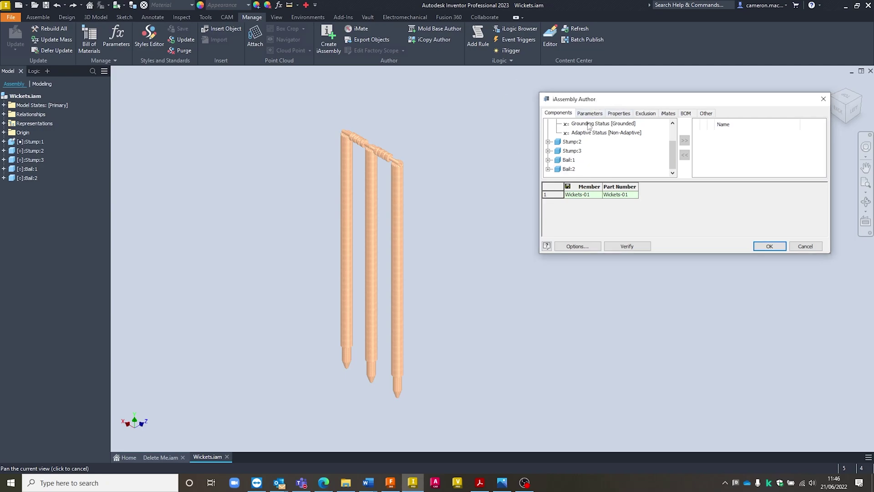
pyautogui.click(548, 141)
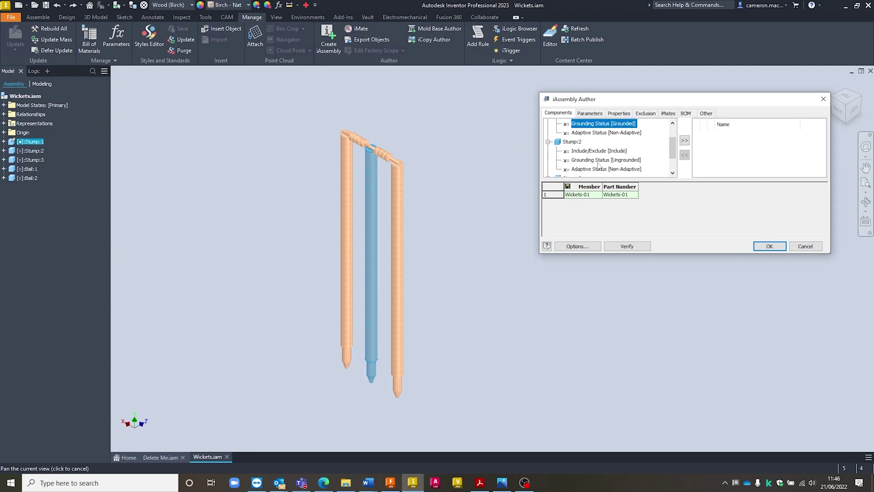
pyautogui.click(584, 151)
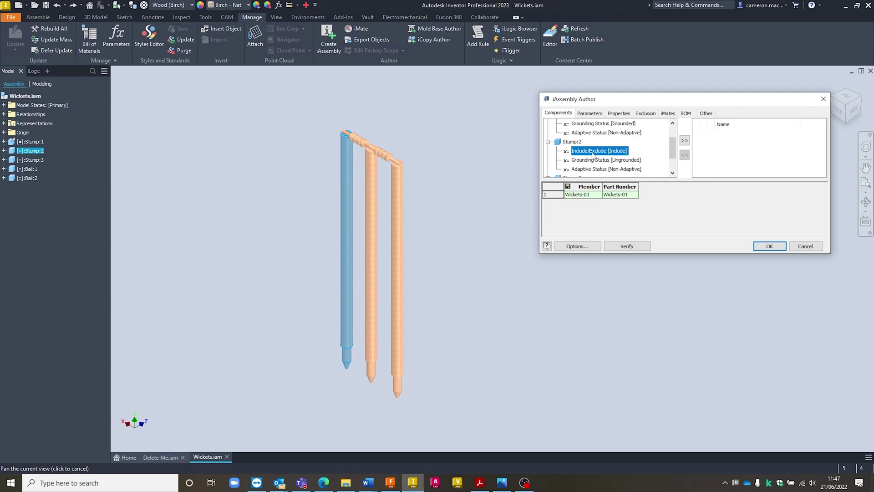
pyautogui.doubleClick(595, 154)
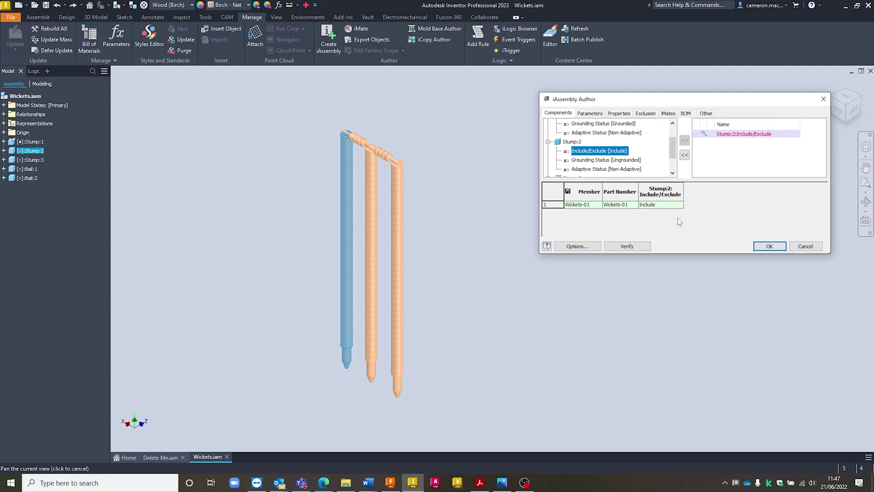
pyautogui.click(548, 141)
pyautogui.click(548, 142)
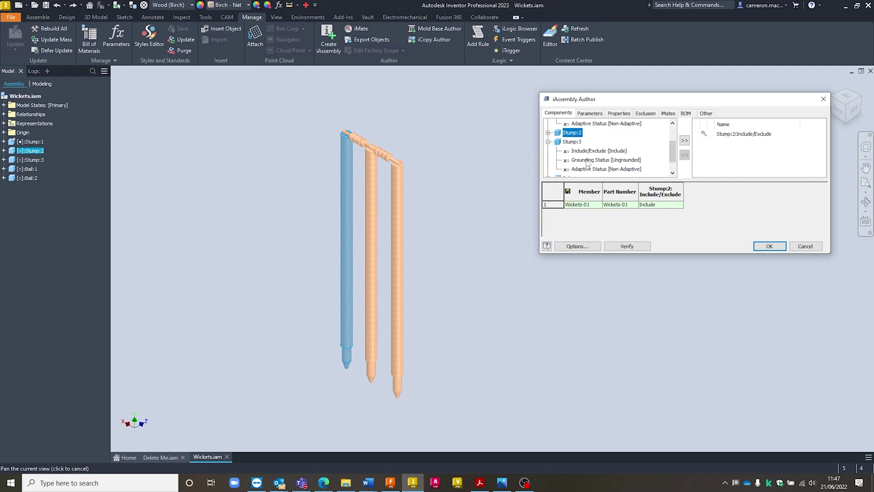
pyautogui.click(593, 151)
pyautogui.doubleClick(593, 150)
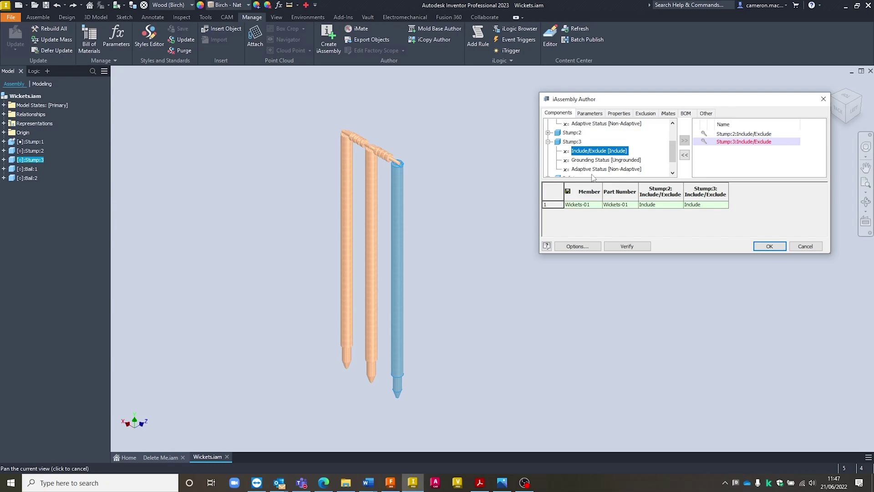
# Step: Add Bail:1 Include/Exclude and Bail:2 Include/Exclude as columns in the iAssembly table
pyautogui.click(548, 141)
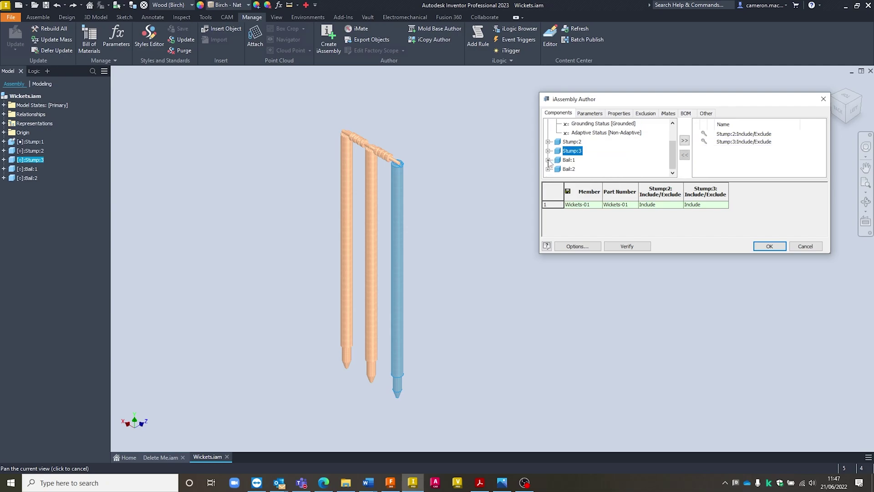
pyautogui.click(548, 159)
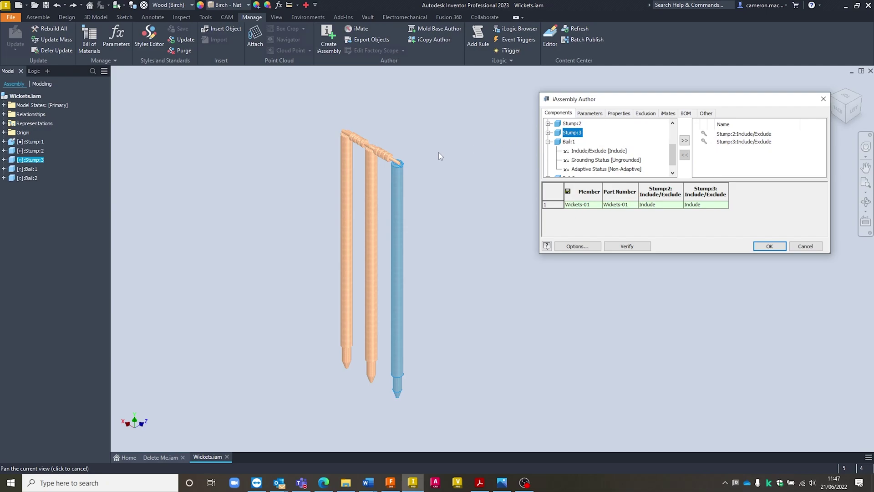
pyautogui.doubleClick(585, 151)
pyautogui.click(548, 141)
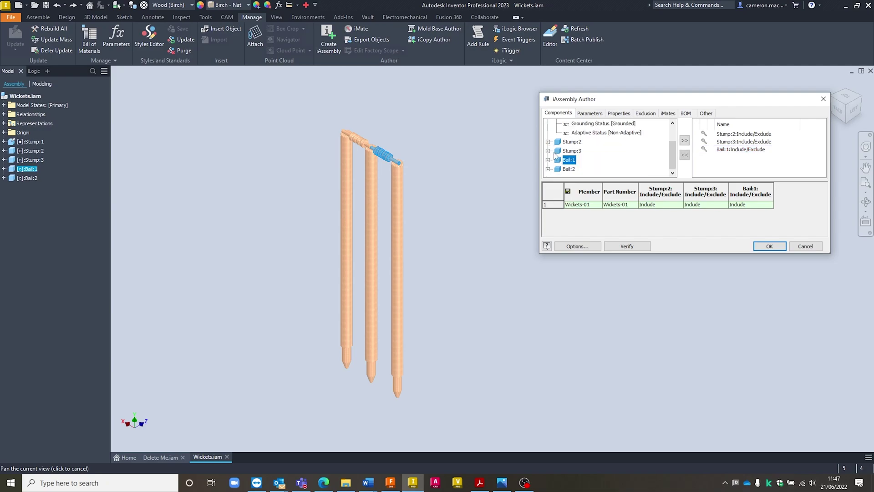
pyautogui.click(548, 169)
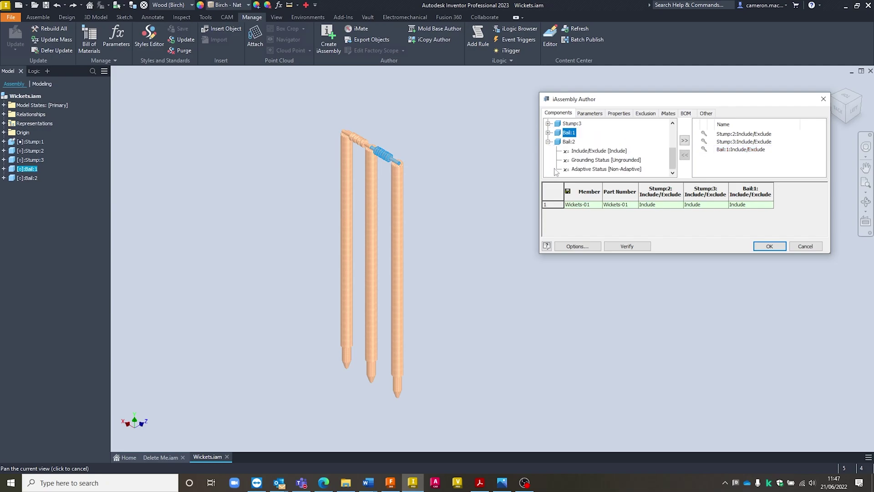
pyautogui.doubleClick(586, 151)
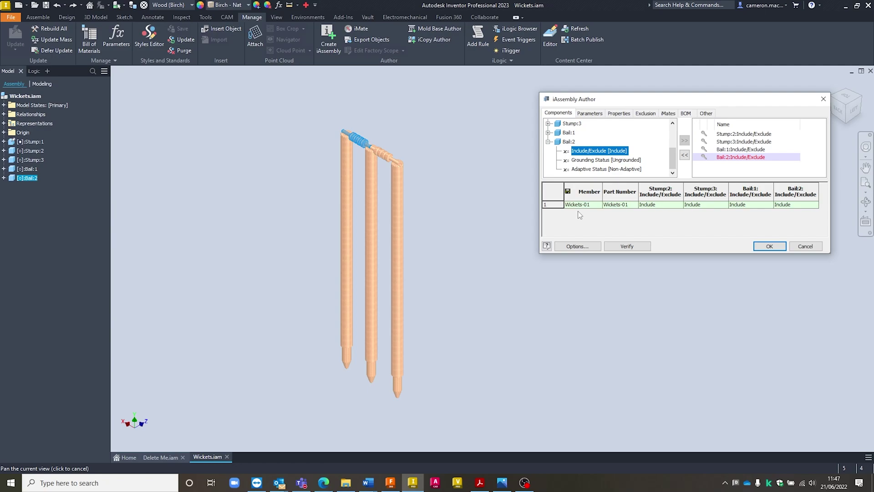
# Step: Insert a second member row, Wickets-02, into the iAssembly table
pyautogui.click(587, 113)
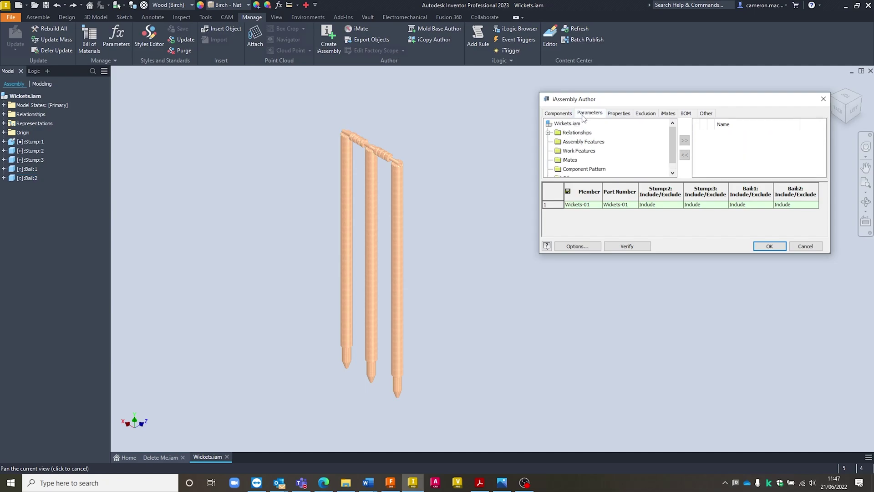
pyautogui.scroll(1, 567, 137)
pyautogui.rightClick(551, 205)
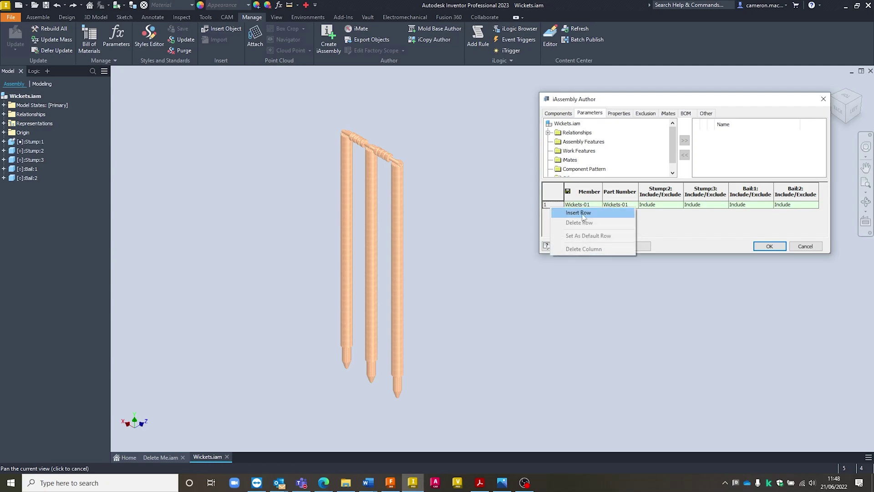
pyautogui.click(582, 214)
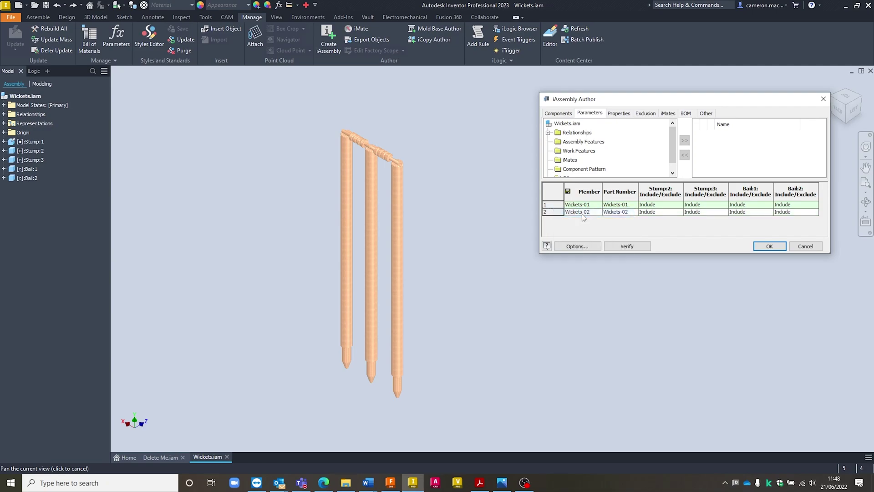
# Step: Set Stump:2, Stump:3, Bail:1 and Bail:2 to Exclude for Wickets-02
pyautogui.click(672, 212)
pyautogui.click(679, 213)
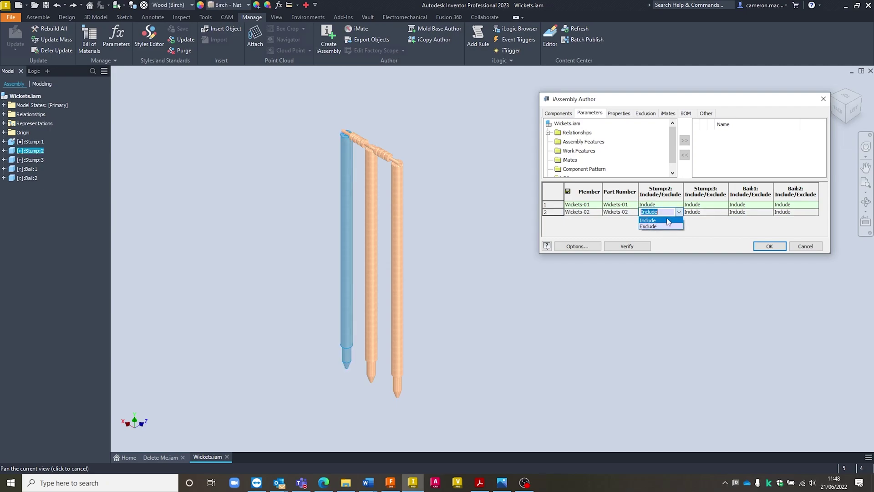
pyautogui.click(665, 225)
pyautogui.click(701, 213)
pyautogui.click(725, 212)
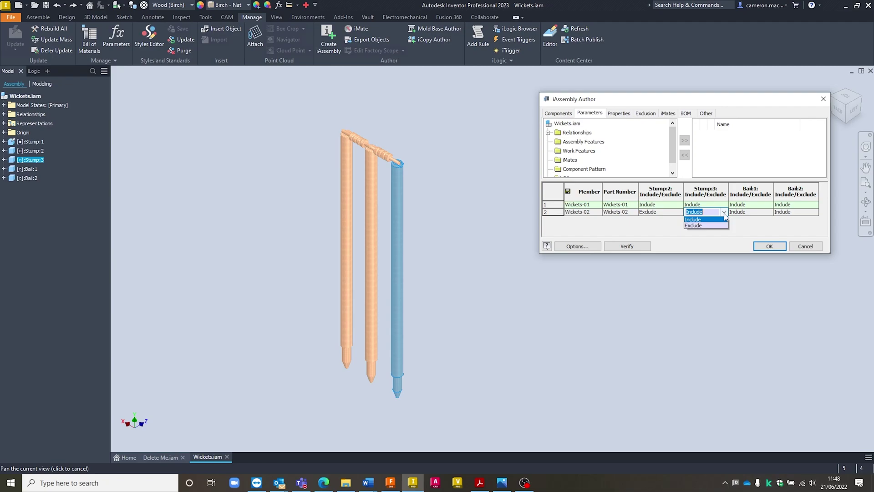
pyautogui.click(699, 227)
pyautogui.click(751, 212)
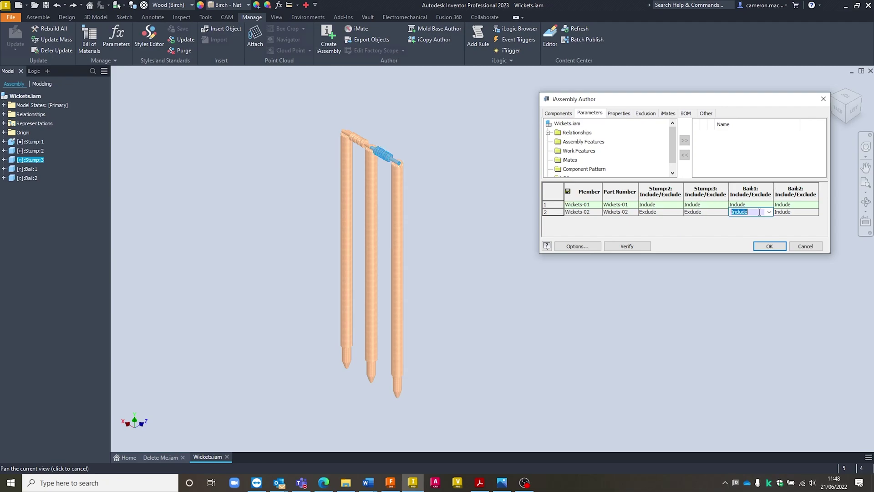
pyautogui.click(768, 212)
pyautogui.click(750, 227)
pyautogui.click(795, 212)
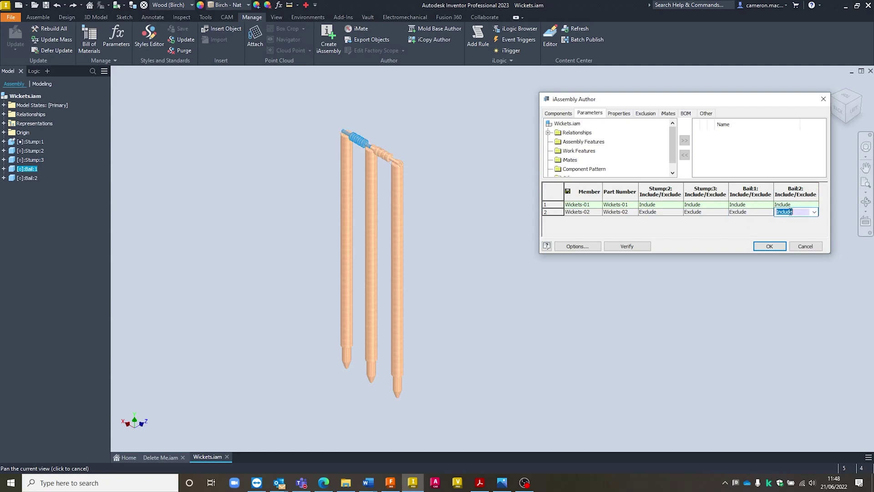
pyautogui.click(814, 213)
pyautogui.click(786, 227)
# Step: Insert Wickets-03 with Stump:2 and Bail:2 set to Include, verify the table, and accept
pyautogui.rightClick(551, 213)
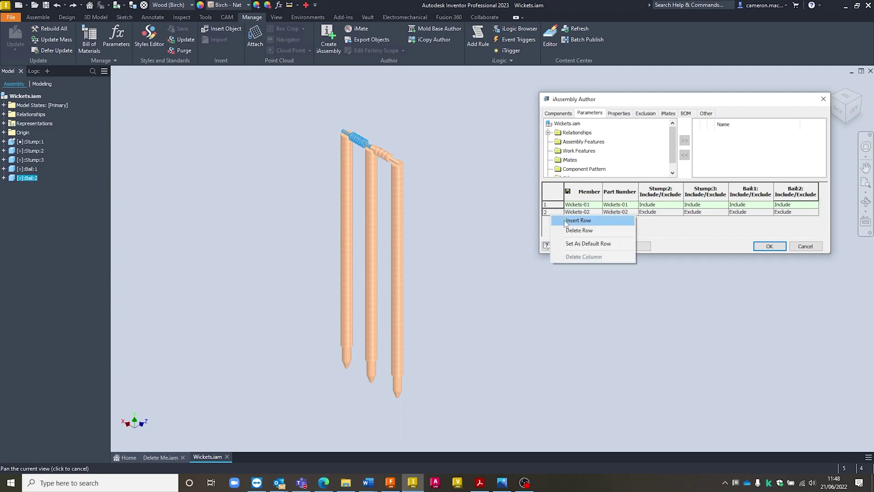
pyautogui.click(565, 222)
pyautogui.click(666, 220)
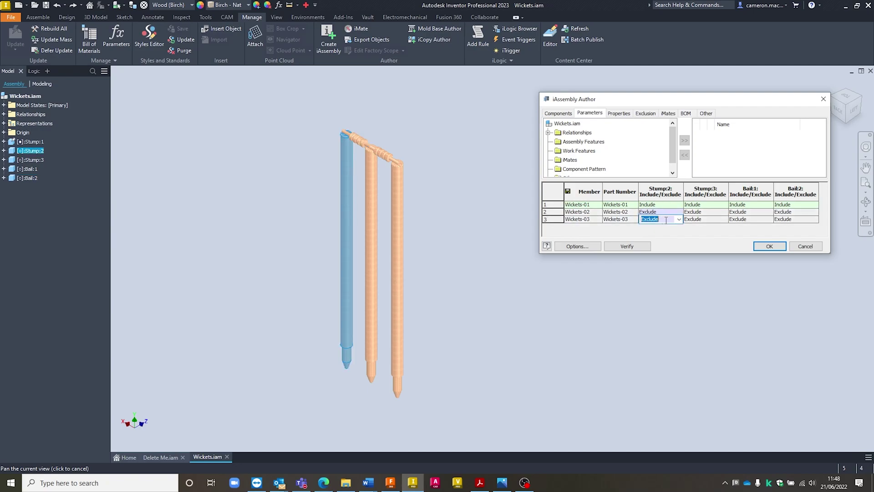
pyautogui.click(678, 219)
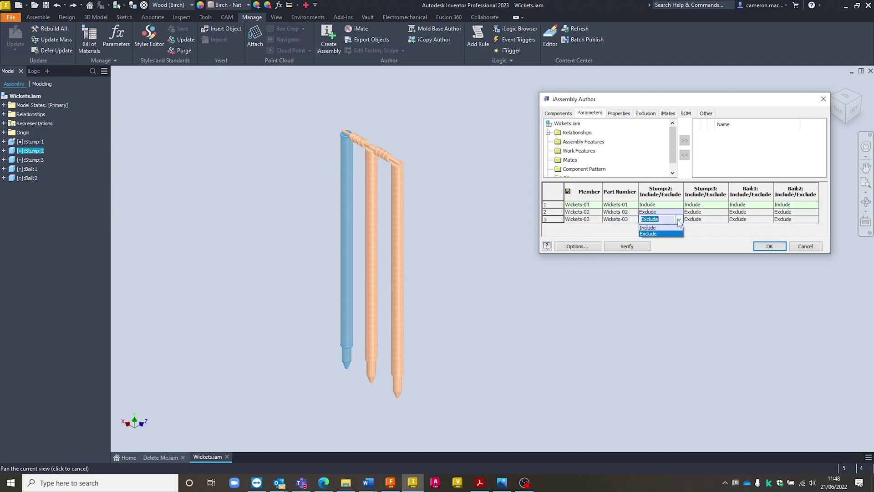
pyautogui.click(656, 228)
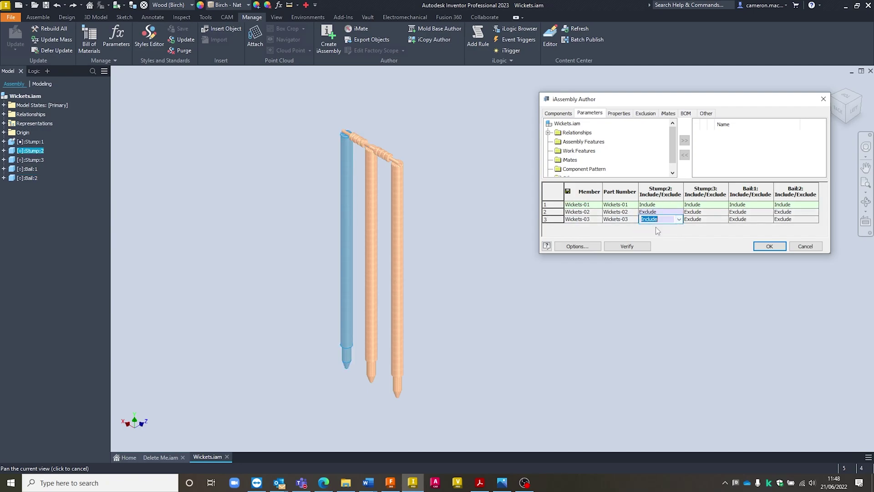
pyautogui.click(788, 220)
pyautogui.click(814, 220)
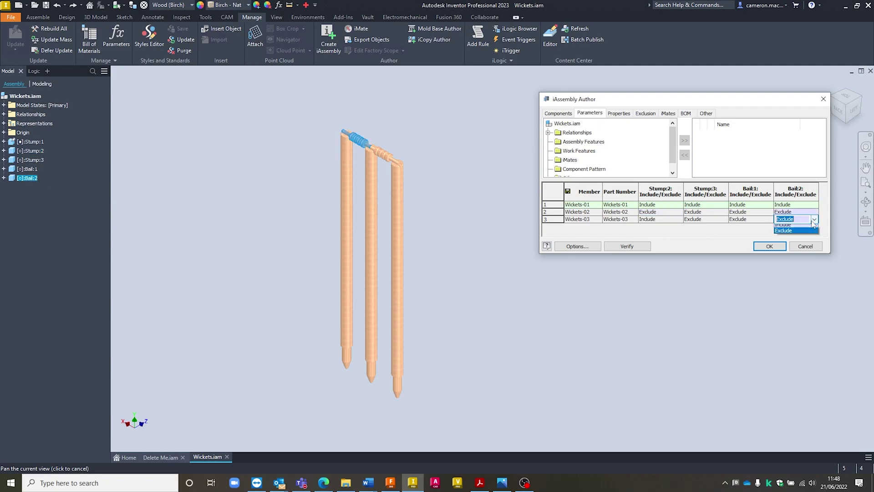
pyautogui.click(792, 227)
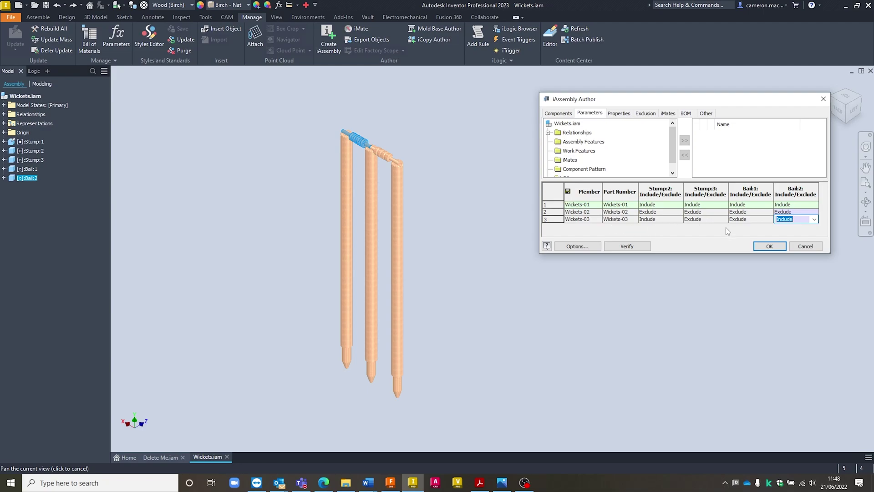
pyautogui.click(627, 247)
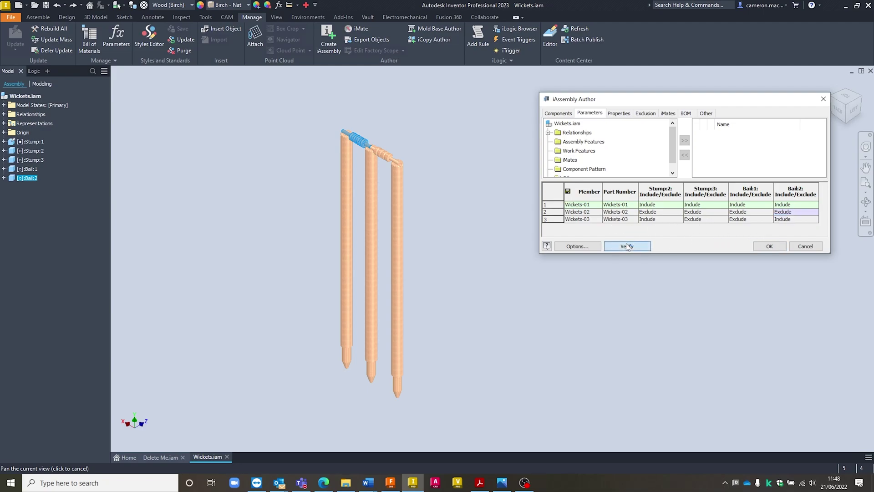
pyautogui.click(765, 246)
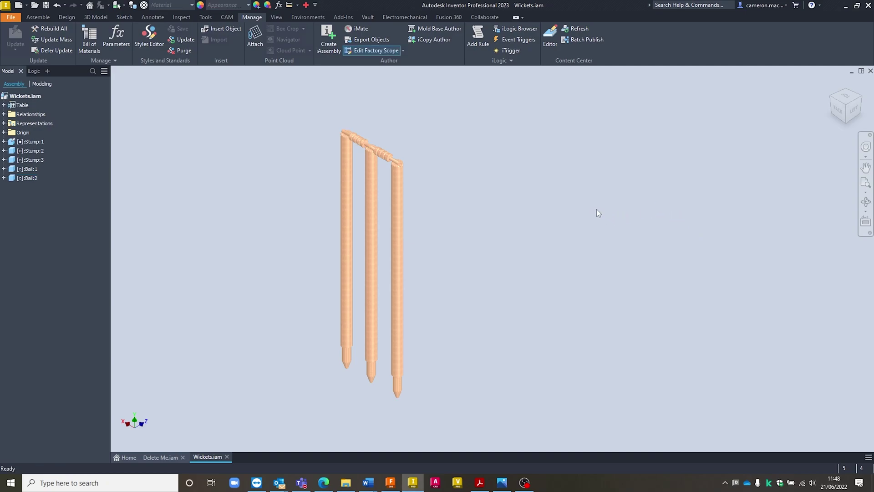
pyautogui.scroll(-3, 425, 99)
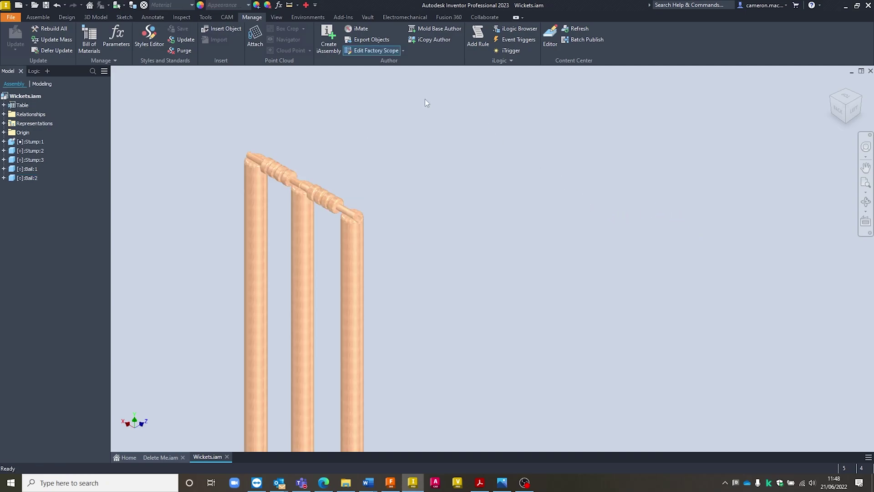
pyautogui.scroll(5, 432, 205)
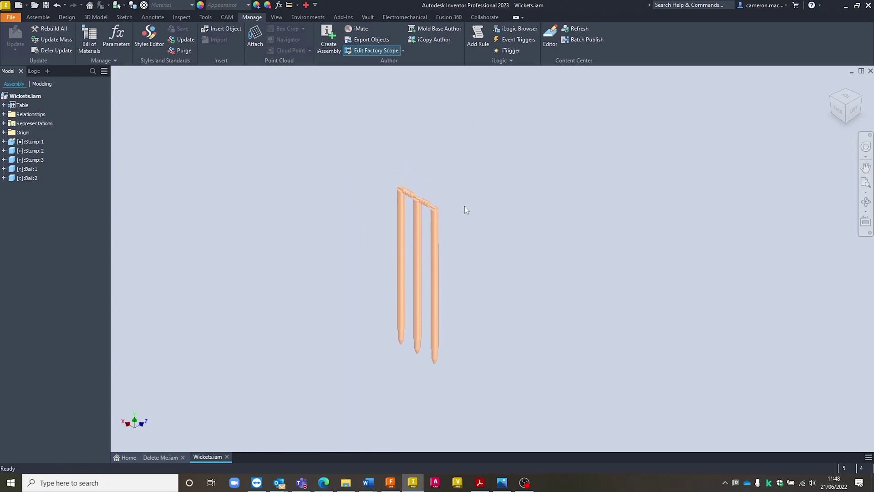
# Step: Activate Wickets-03 from the browser's iAssembly Table, accepting the Set To Member warning
pyautogui.click(5, 106)
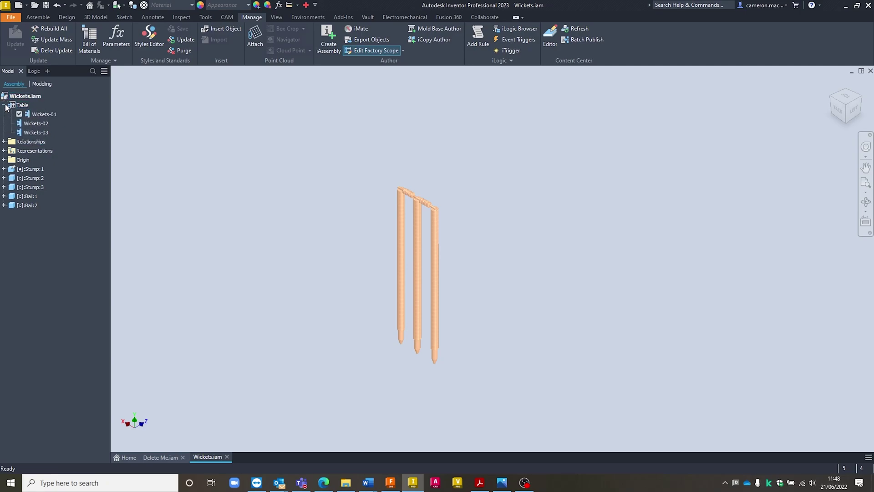
pyautogui.doubleClick(36, 124)
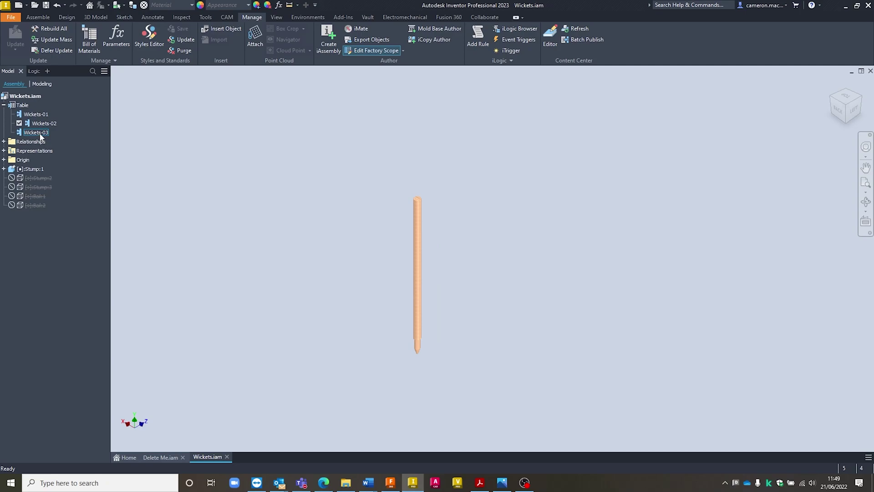
pyautogui.click(39, 132)
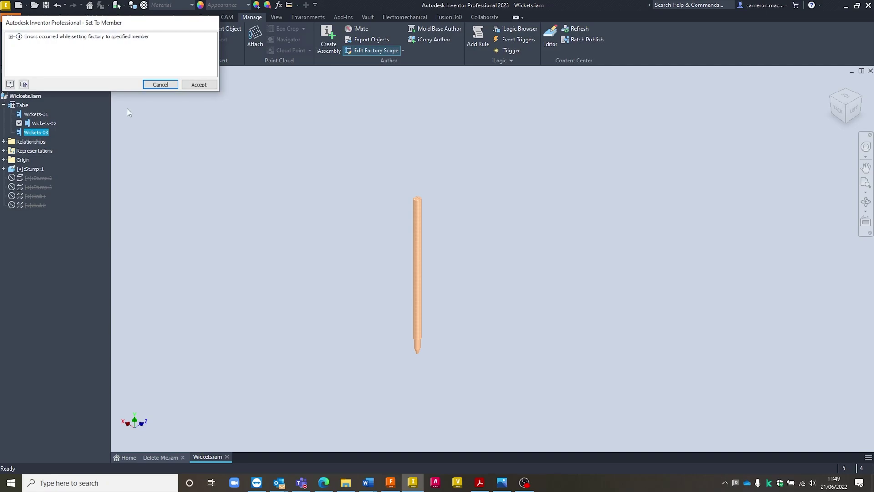
pyautogui.click(198, 85)
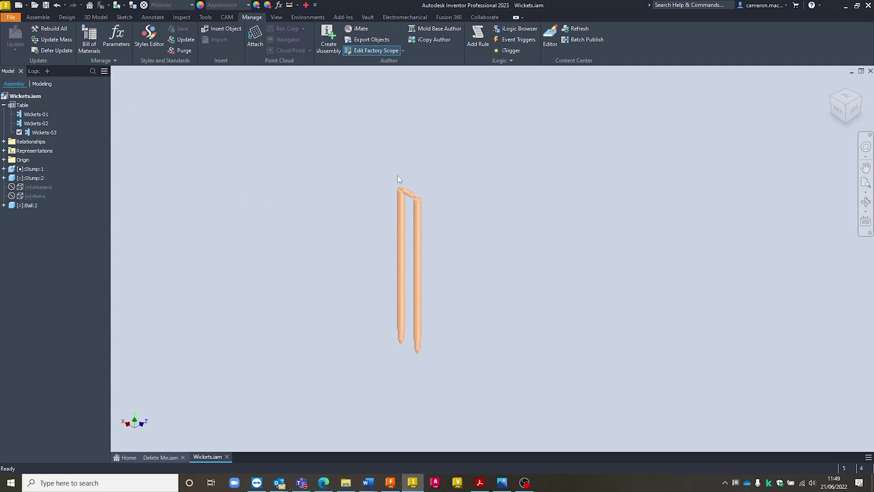
pyautogui.scroll(2, 366, 226)
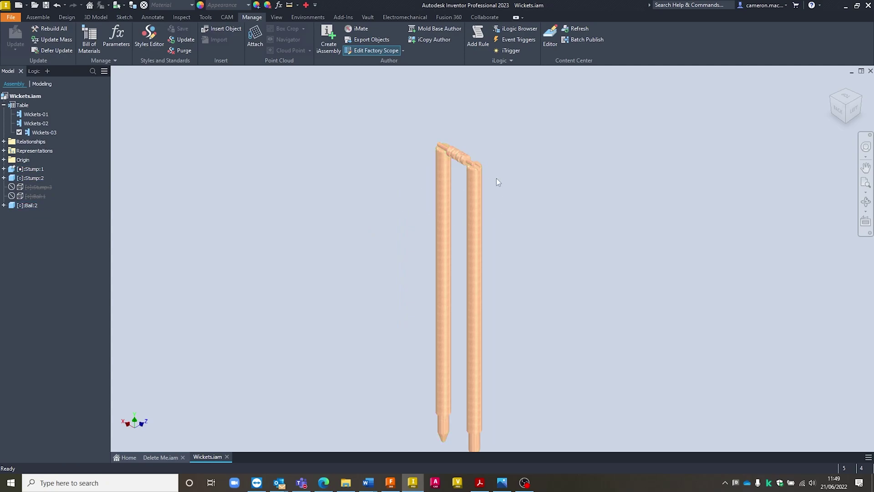
pyautogui.scroll(-2, 354, 196)
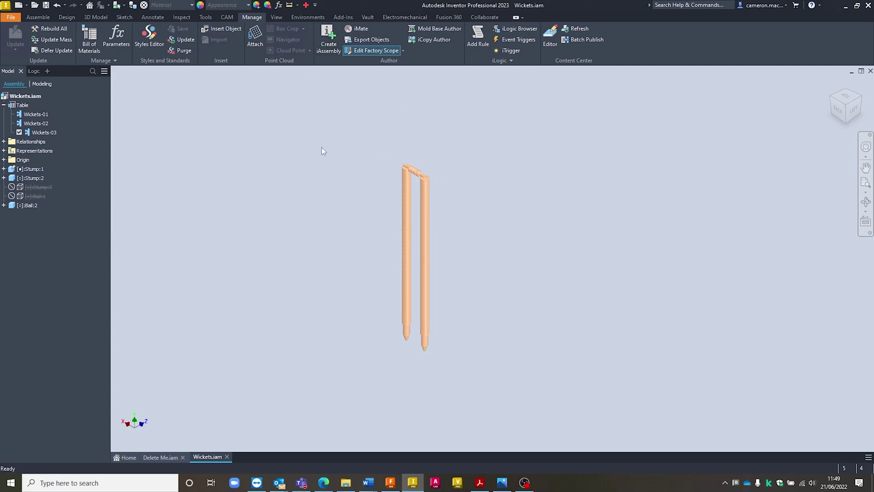
pyautogui.rightClick(23, 108)
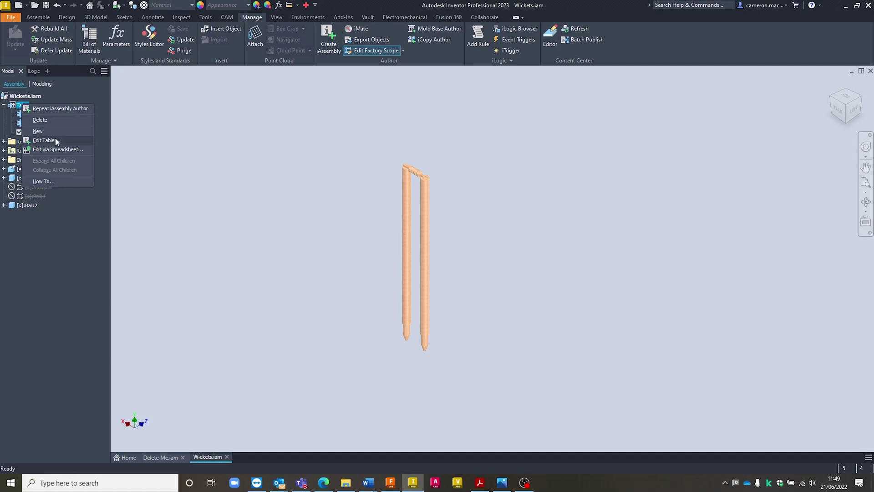
pyautogui.click(208, 143)
pyautogui.moveTo(323, 201); pyautogui.dragTo(332, 191, button='middle')
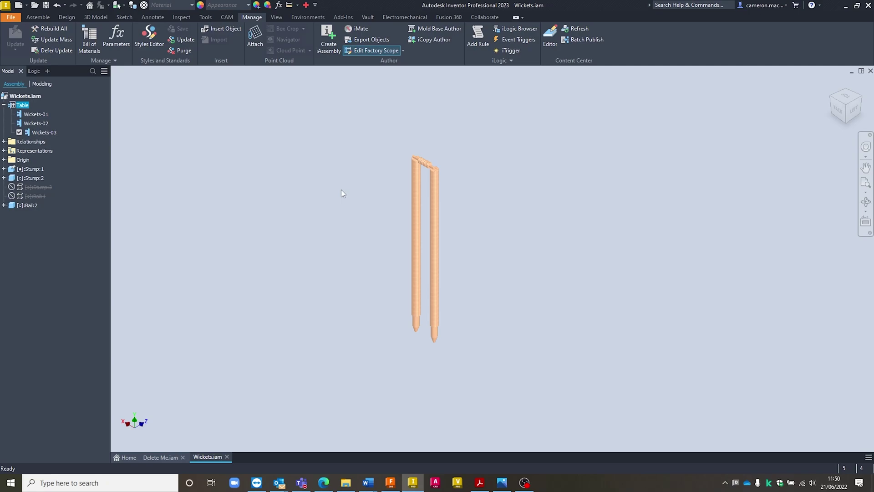
pyautogui.moveTo(486, 191); pyautogui.dragTo(498, 194, button='middle')
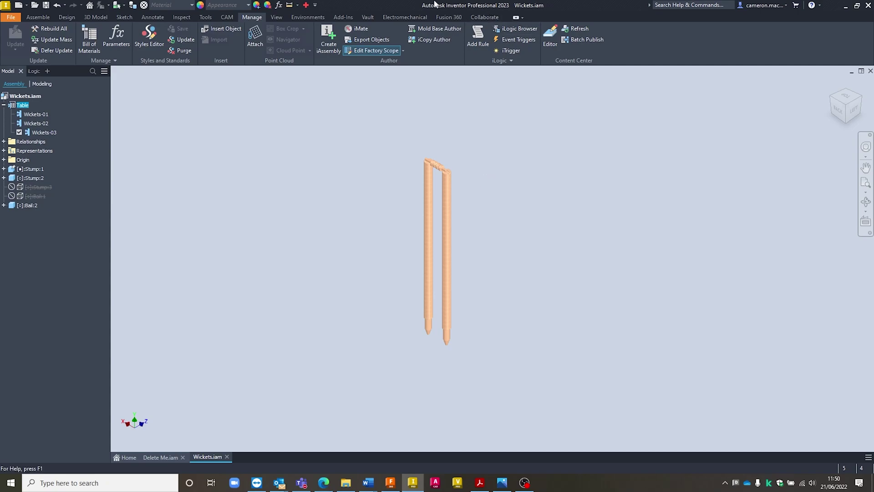
# Step: Open the Send to Fusion 360 Modeling page from the Fusion 360 tab
pyautogui.click(452, 17)
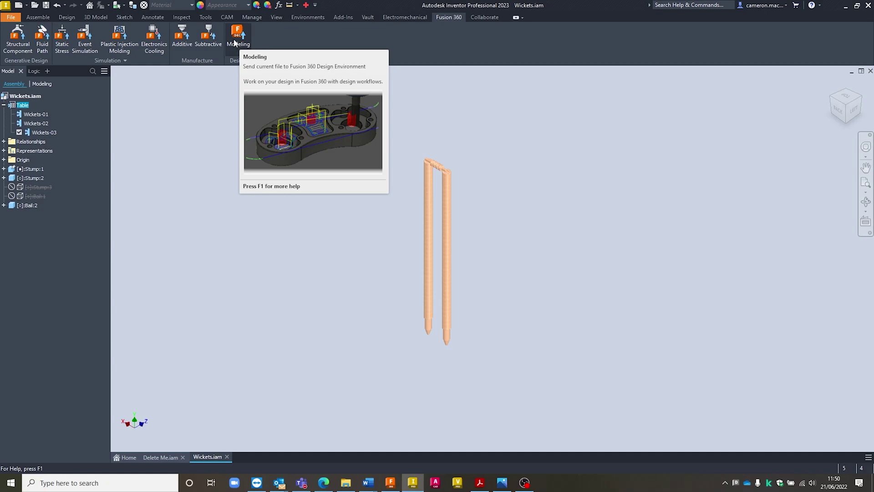
pyautogui.click(235, 40)
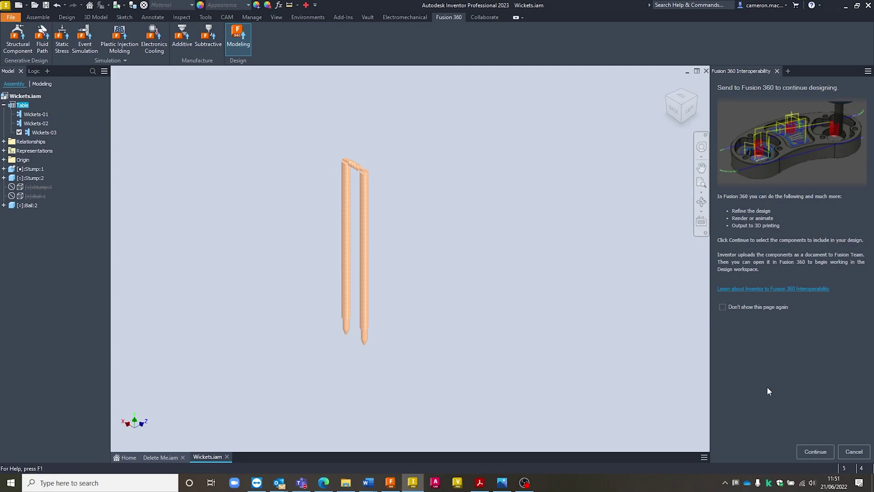
# Step: Continue to the upload settings and keep the design scope at All visible parts
pyautogui.click(818, 455)
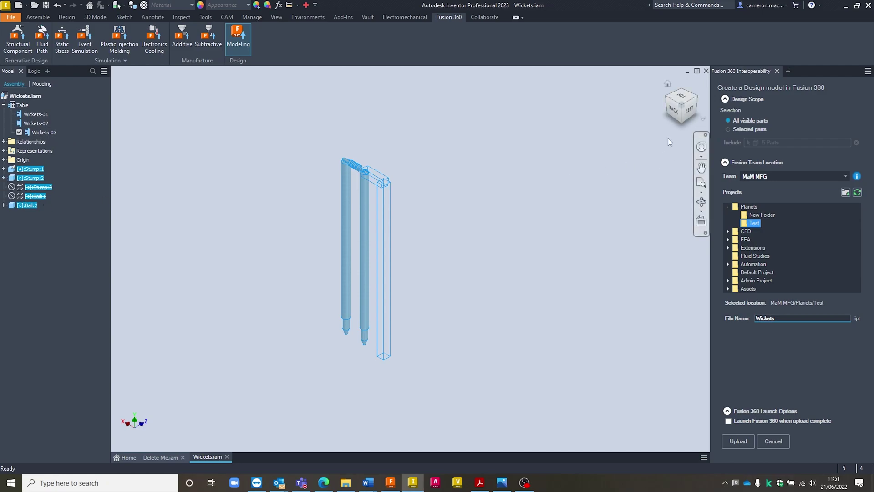
pyautogui.click(751, 130)
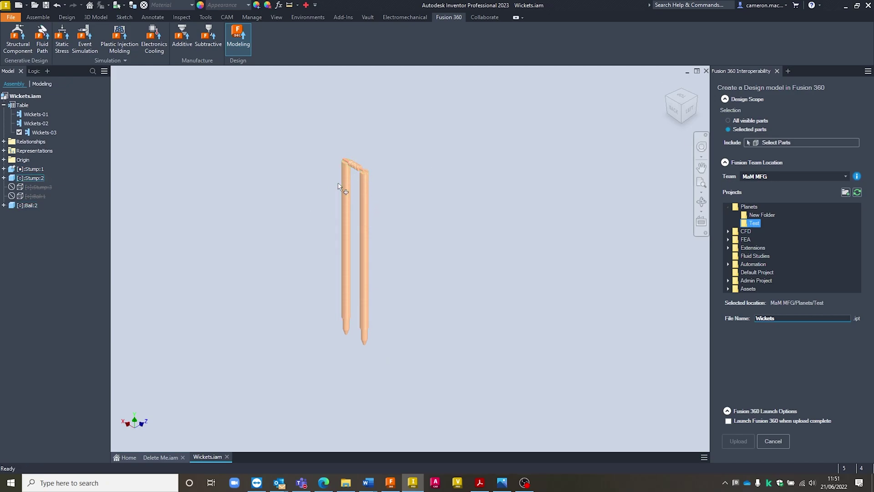
pyautogui.click(739, 122)
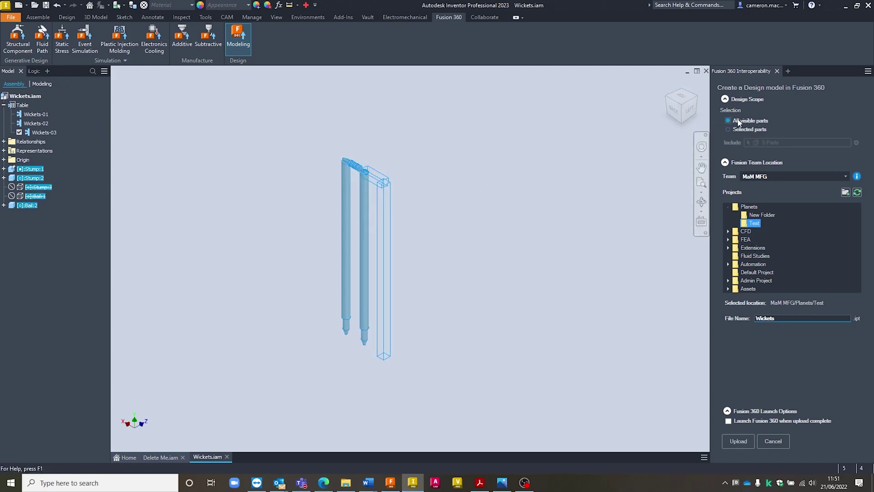
# Step: Keep the MaM MFG team and choose the Extensions project as the upload location
pyautogui.click(725, 100)
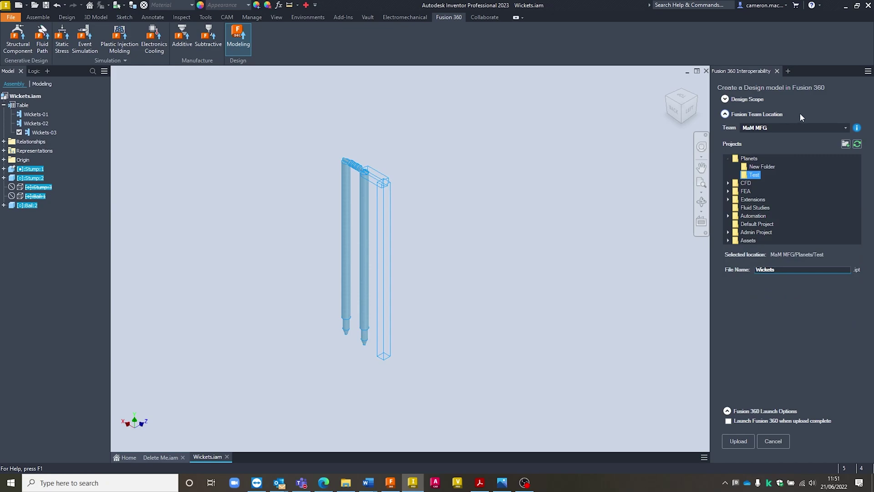
pyautogui.click(764, 129)
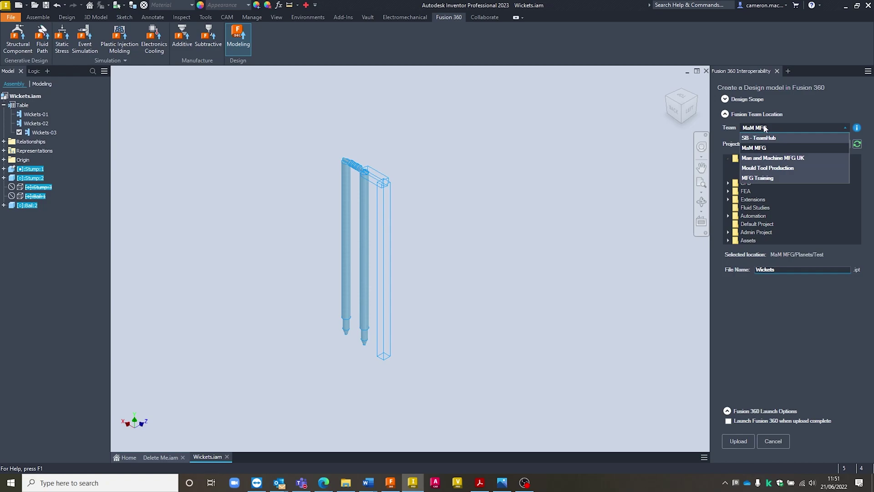
pyautogui.click(764, 130)
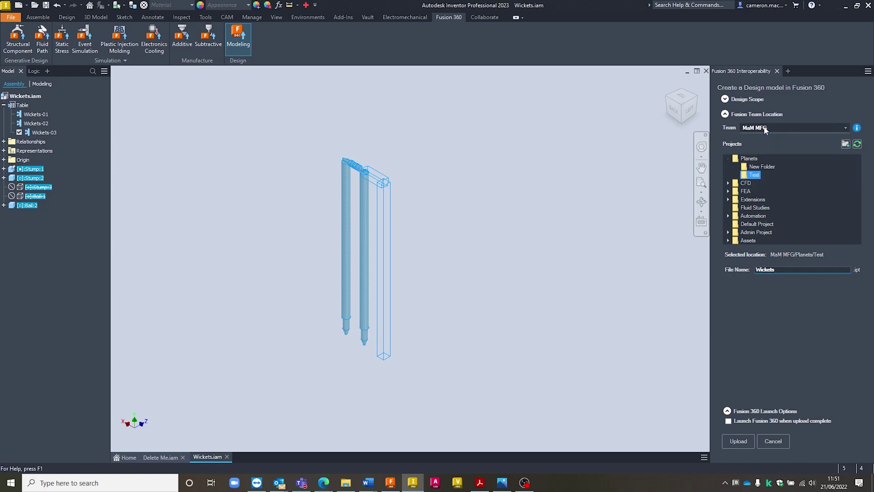
pyautogui.click(728, 158)
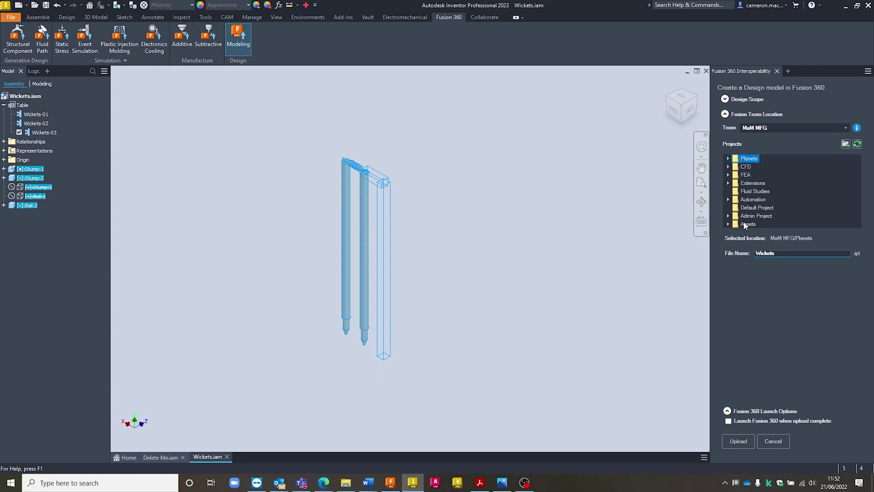
pyautogui.click(728, 183)
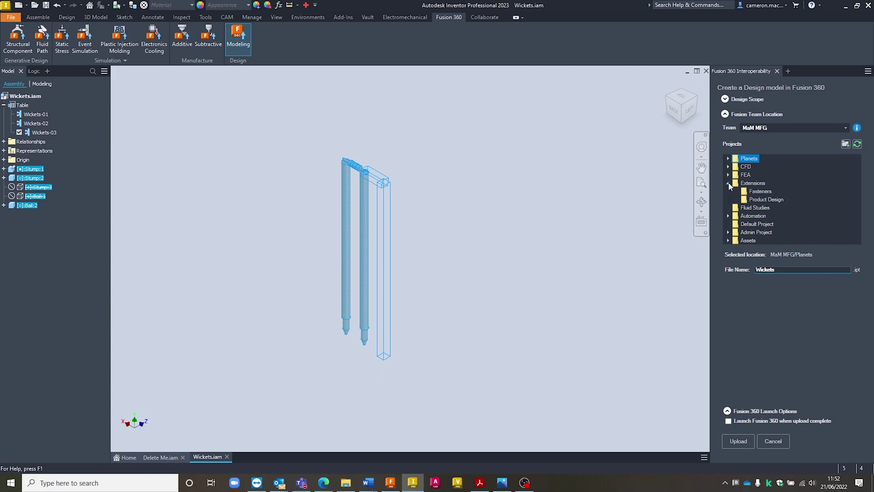
pyautogui.click(756, 183)
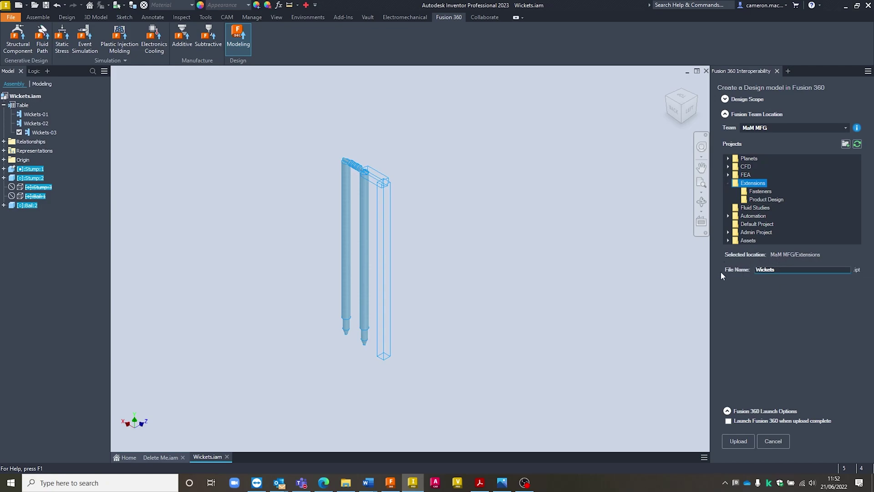
pyautogui.click(791, 269)
# Step: Name the file Wickets-03, disable launching Fusion 360, and upload it to Fusion Team
pyautogui.write('03')
pyautogui.click(728, 421)
pyautogui.moveTo(390, 482)
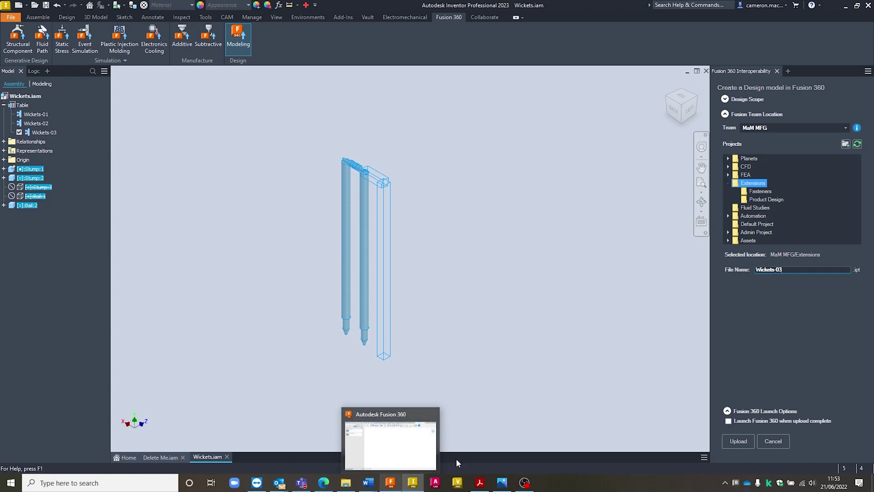
pyautogui.click(734, 442)
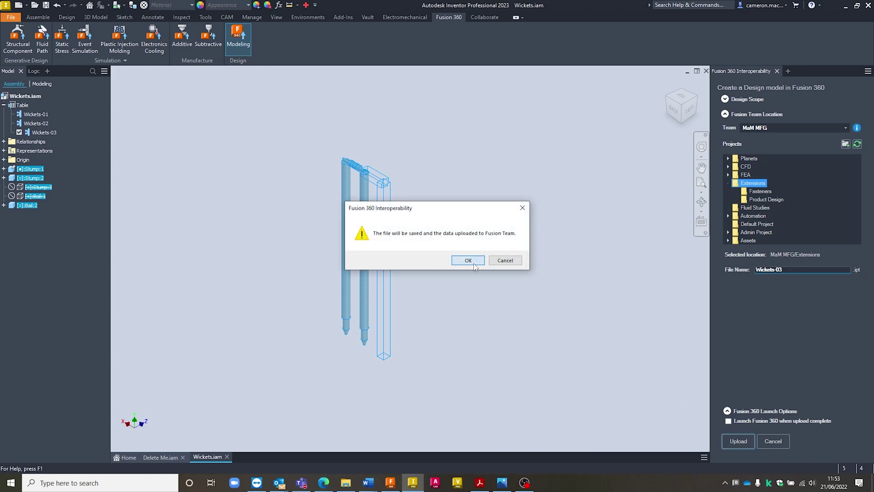
pyautogui.click(474, 263)
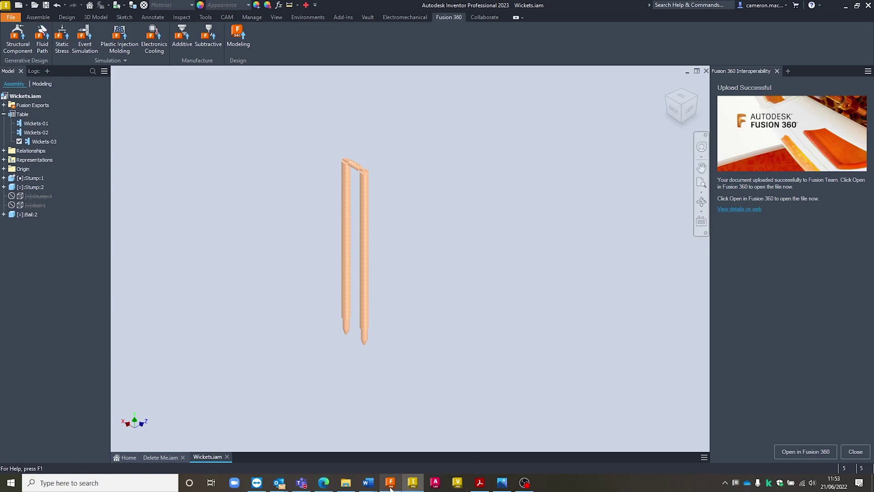
# Step: Bring Fusion 360 forward and refresh the Extensions project so Wickets-03.ipt (V1) is listed
pyautogui.moveTo(390, 488)
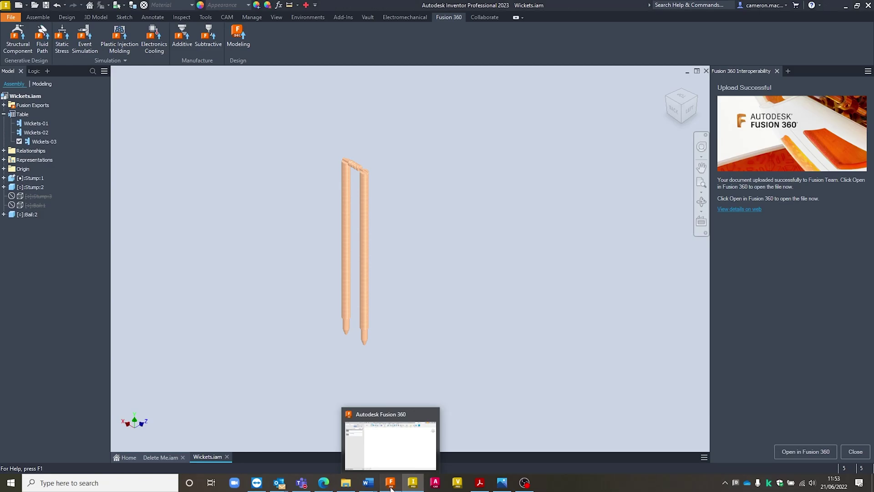
pyautogui.click(391, 487)
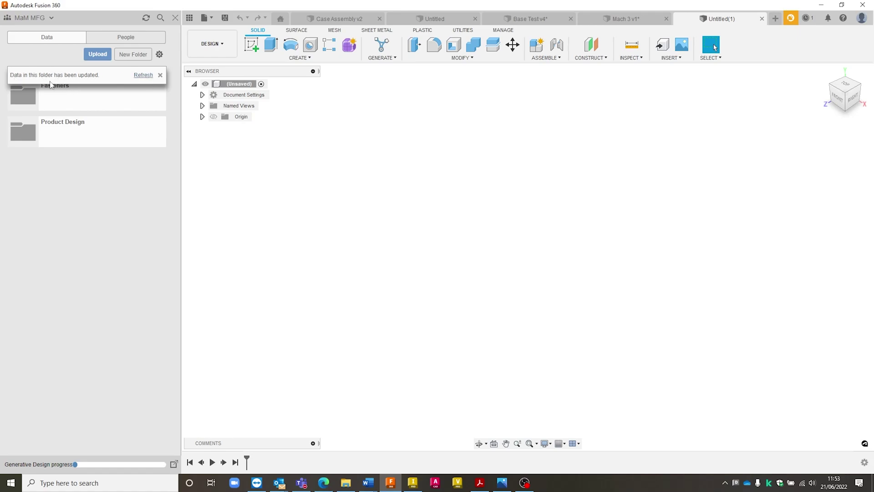
pyautogui.click(142, 75)
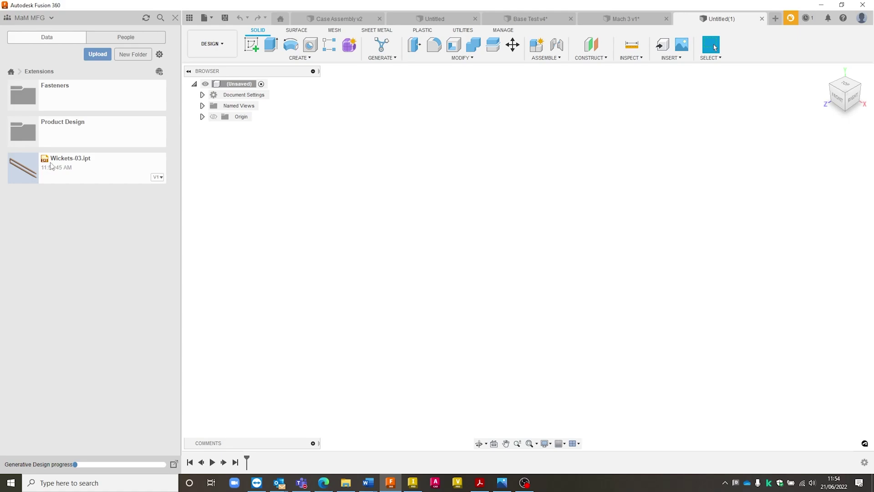
# Step: Open Wickets-03.ipt from the Extensions project's Data panel as a new design
pyautogui.click(58, 174)
pyautogui.doubleClick(58, 172)
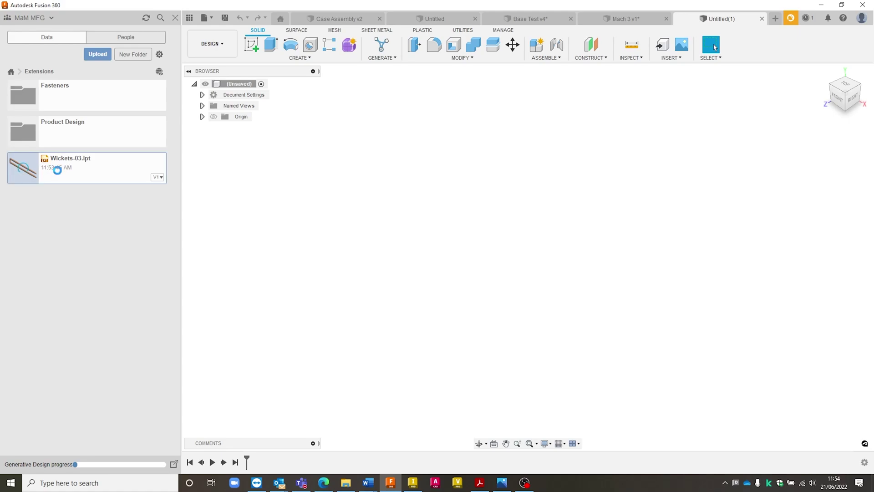